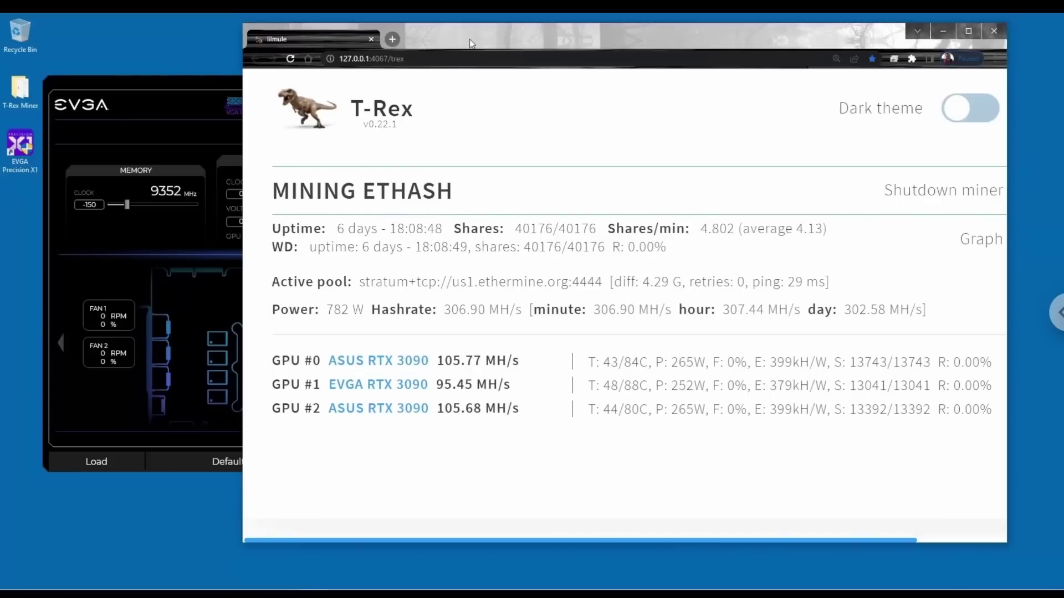
# Check the VGA2 and VGA3 cards' clock, power and fan readings in Precision X1, ending on VGA2.
pyautogui.click(188, 82)
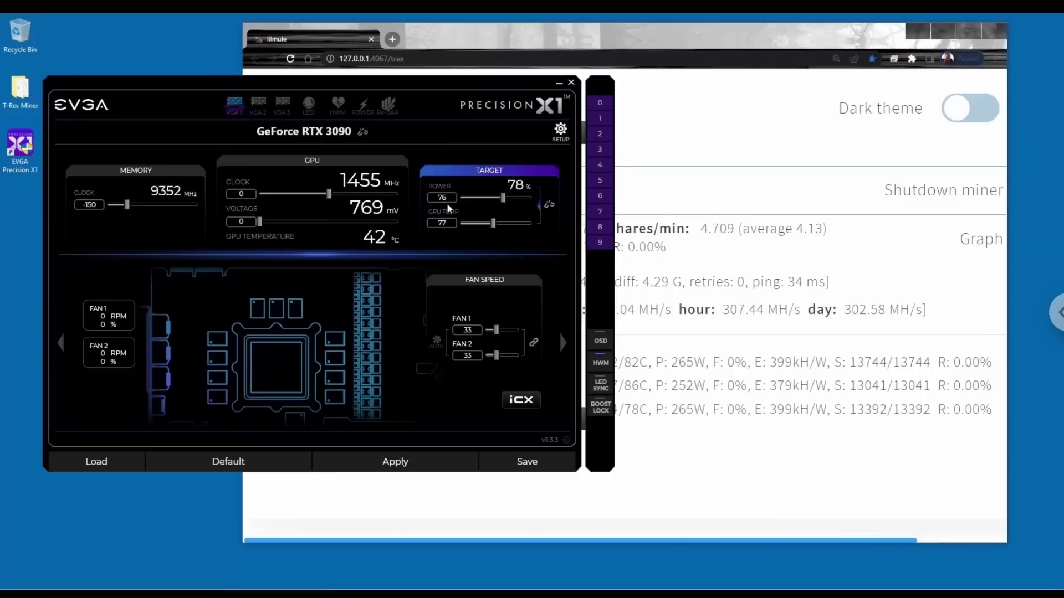
pyautogui.click(261, 105)
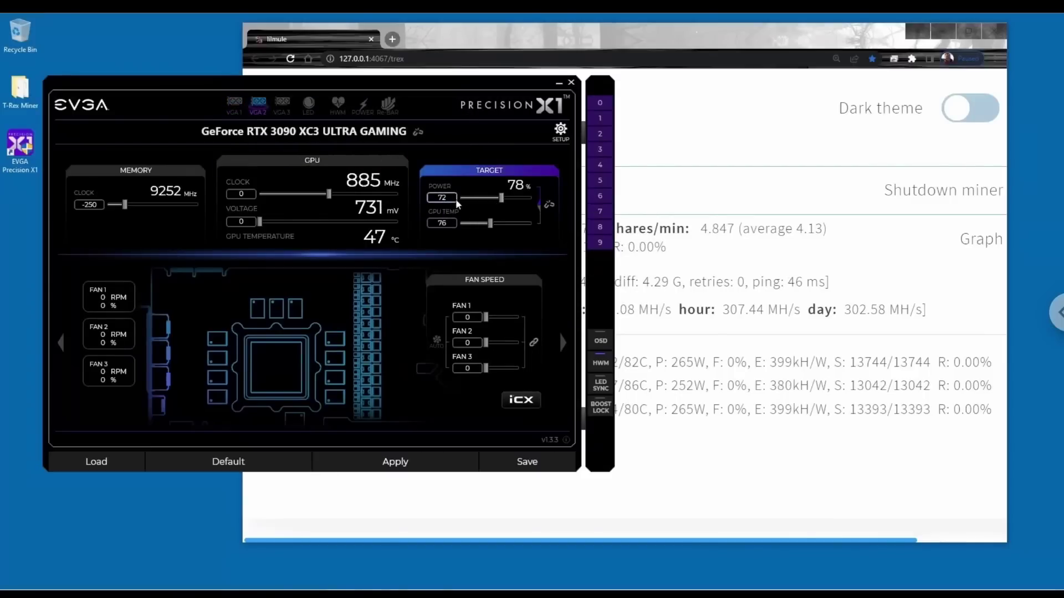
pyautogui.moveTo(94, 216)
pyautogui.click(284, 103)
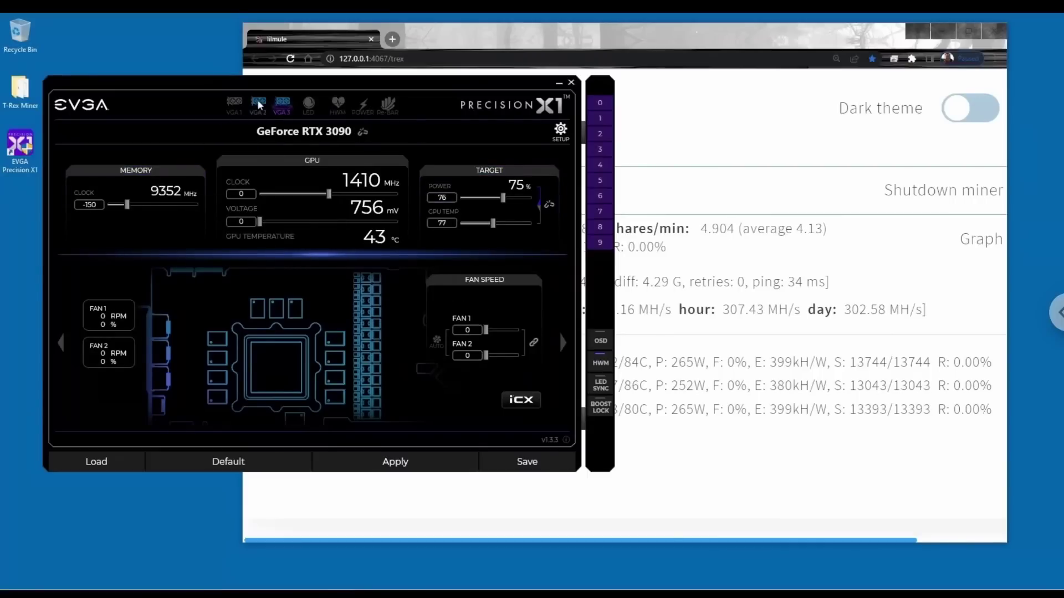
pyautogui.click(259, 104)
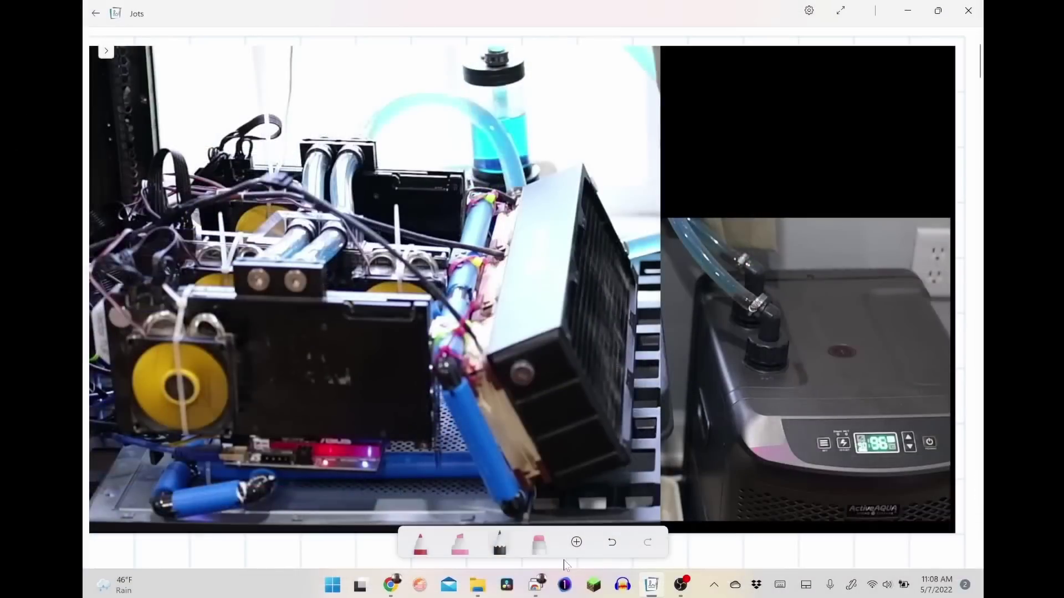
# Highlight the reservoir and its tubing down toward the GPU blocks in pink on the rig photo.
pyautogui.moveTo(491, 58); pyautogui.dragTo(520, 137)
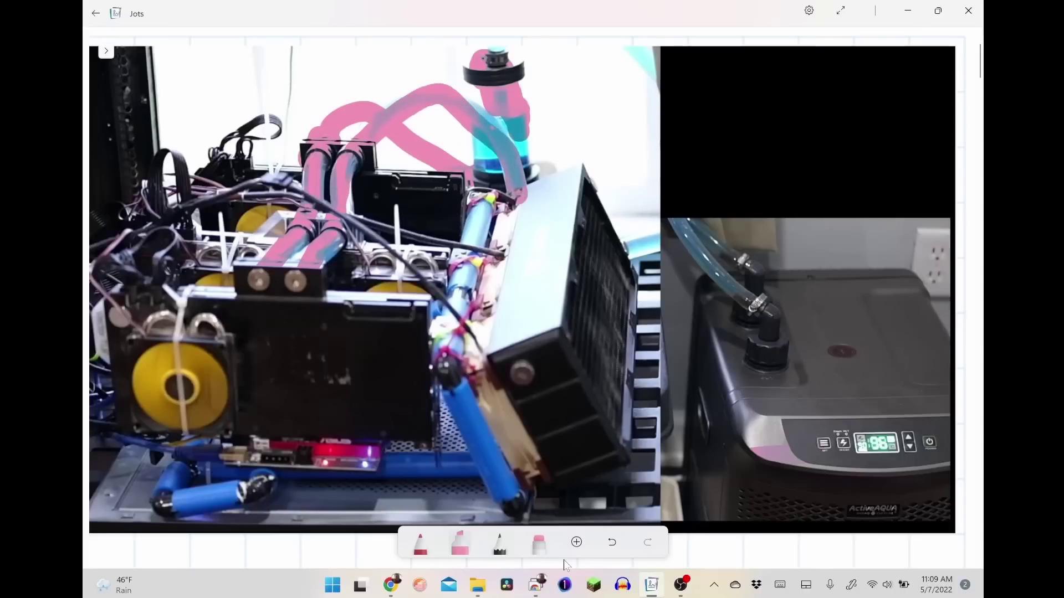
# Draw pink flow from the radiator toward the chiller, then back up-left to the reservoir.
pyautogui.moveTo(620, 247); pyautogui.dragTo(659, 227)
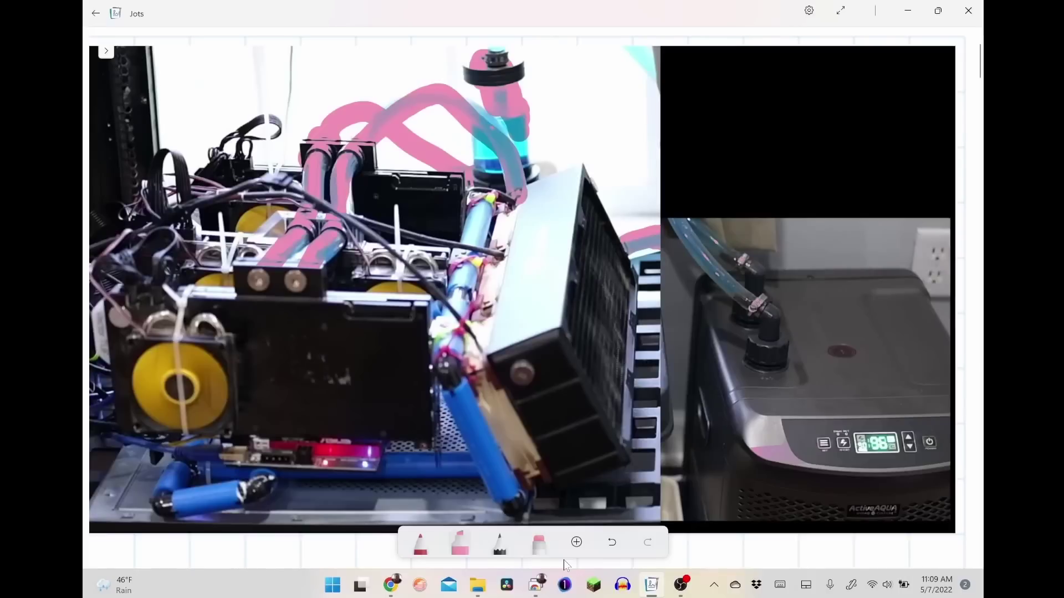
pyautogui.moveTo(657, 210)
pyautogui.mouseDown()
pyautogui.moveTo(576, 158)
pyautogui.moveTo(529, 147)
pyautogui.mouseUp()
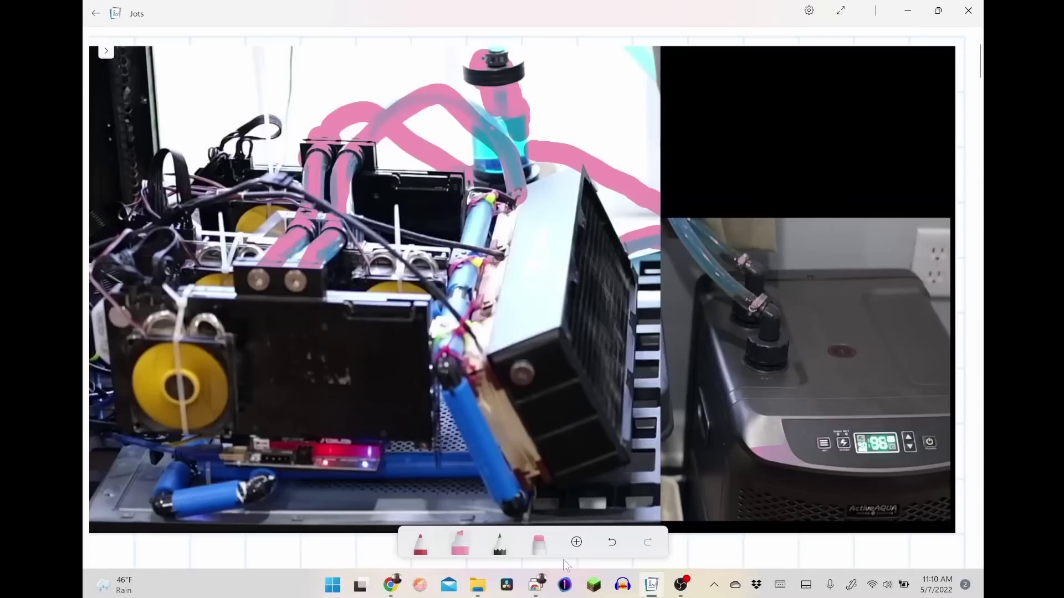
# On page 2, highlight the Pump box and its GPU line, and draw a pink bar above 'Now'.
pyautogui.scroll(-10, 563, 560)
pyautogui.moveTo(322, 139)
pyautogui.mouseDown()
pyautogui.moveTo(332, 189)
pyautogui.moveTo(307, 182)
pyautogui.moveTo(296, 211)
pyautogui.moveTo(322, 264)
pyautogui.mouseUp()
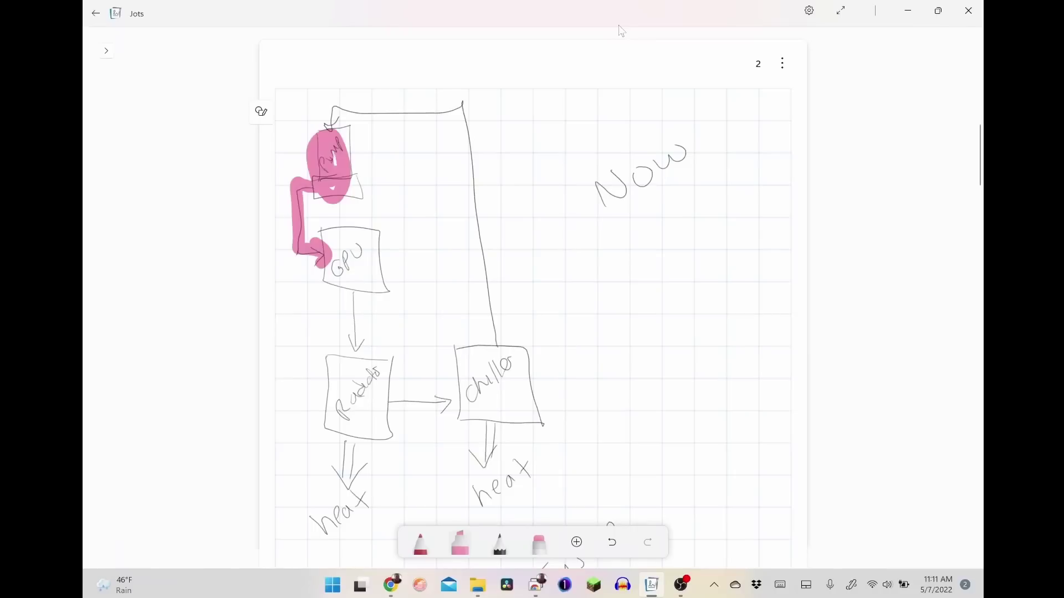
pyautogui.moveTo(510, 112); pyautogui.dragTo(705, 108)
# Sketch three block outlines in pencil and join them with pink piping top and bottom.
pyautogui.click(500, 543)
pyautogui.moveTo(545, 71)
pyautogui.mouseDown()
pyautogui.moveTo(546, 90)
pyautogui.moveTo(545, 70)
pyautogui.mouseUp()
pyautogui.moveTo(595, 71)
pyautogui.mouseDown()
pyautogui.moveTo(613, 89)
pyautogui.moveTo(594, 67)
pyautogui.moveTo(643, 86)
pyautogui.moveTo(690, 85)
pyautogui.mouseUp()
pyautogui.click(460, 543)
pyautogui.moveTo(558, 80)
pyautogui.mouseDown()
pyautogui.moveTo(558, 111)
pyautogui.moveTo(609, 77)
pyautogui.moveTo(667, 111)
pyautogui.moveTo(667, 77)
pyautogui.mouseUp()
pyautogui.moveTo(559, 75)
pyautogui.mouseDown()
pyautogui.moveTo(559, 50)
pyautogui.moveTo(758, 52)
pyautogui.mouseUp()
pyautogui.moveTo(608, 77)
pyautogui.mouseDown()
pyautogui.moveTo(608, 54)
pyautogui.moveTo(797, 51)
pyautogui.mouseUp()
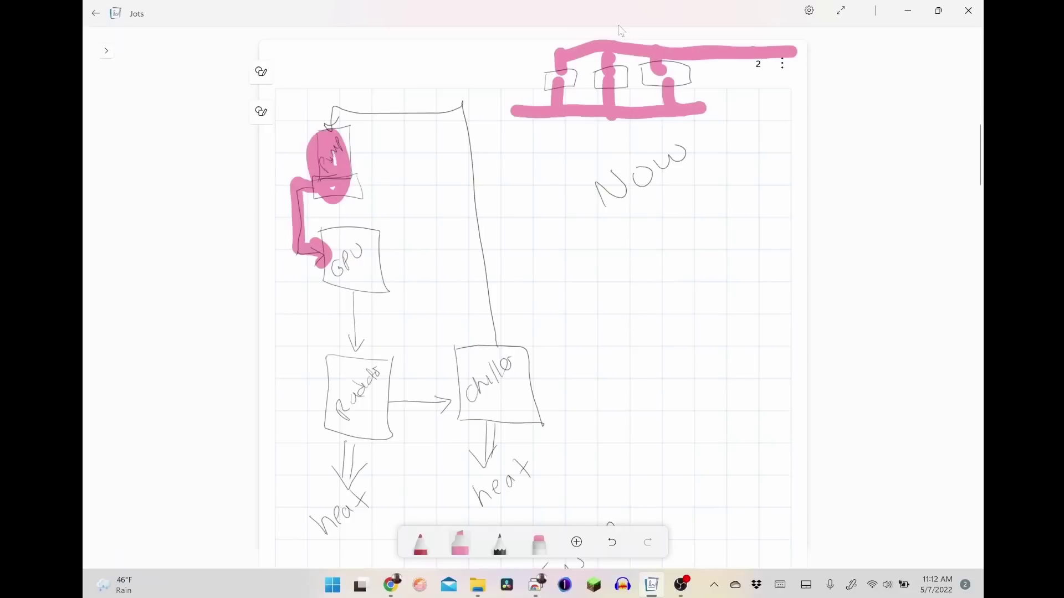
pyautogui.moveTo(637, 44)
pyautogui.mouseDown()
pyautogui.moveTo(598, 136)
pyautogui.moveTo(581, 50)
pyautogui.mouseUp()
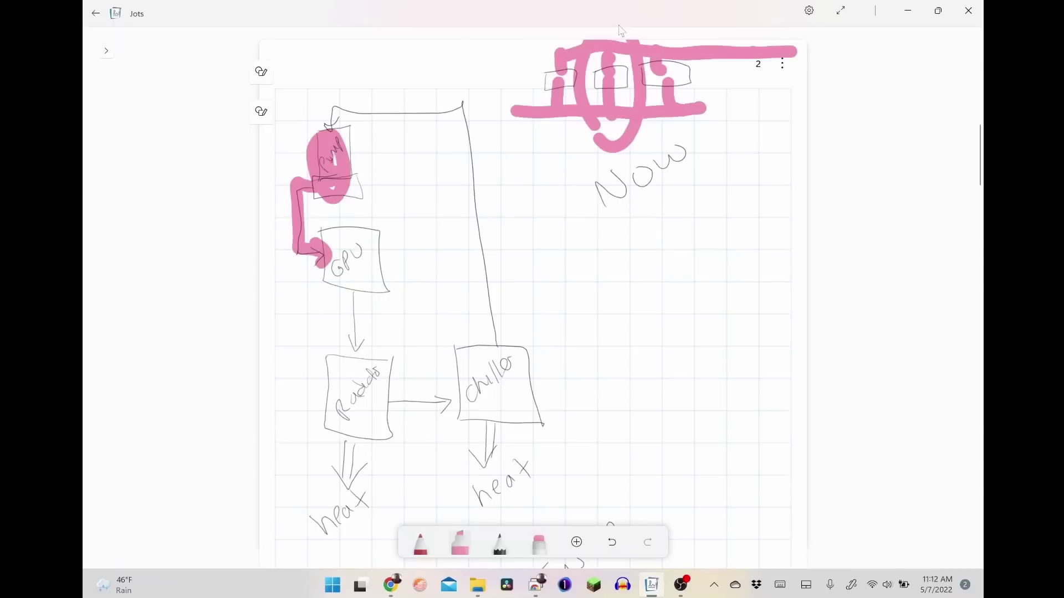
pyautogui.moveTo(350, 292); pyautogui.dragTo(355, 365)
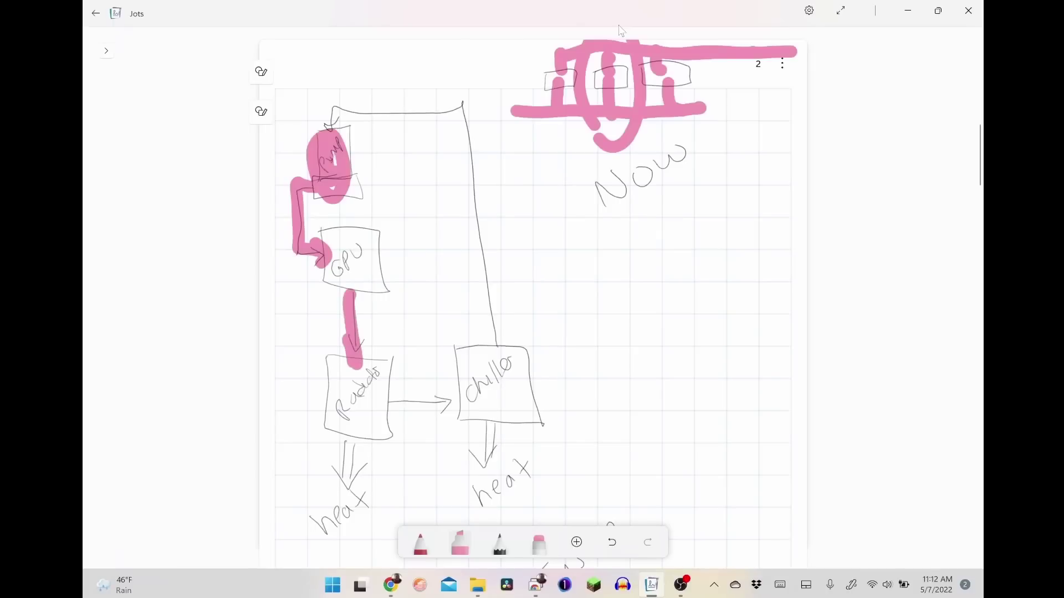
pyautogui.moveTo(354, 459)
pyautogui.mouseDown()
pyautogui.moveTo(399, 482)
pyautogui.moveTo(332, 463)
pyautogui.moveTo(390, 490)
pyautogui.mouseUp()
pyautogui.moveTo(391, 403)
pyautogui.mouseDown()
pyautogui.moveTo(476, 400)
pyautogui.moveTo(488, 470)
pyautogui.moveTo(508, 453)
pyautogui.moveTo(471, 518)
pyautogui.moveTo(465, 477)
pyautogui.mouseUp()
pyautogui.moveTo(552, 451)
pyautogui.mouseDown()
pyautogui.moveTo(460, 485)
pyautogui.moveTo(466, 509)
pyautogui.mouseUp()
pyautogui.moveTo(495, 352)
pyautogui.mouseDown()
pyautogui.moveTo(471, 97)
pyautogui.moveTo(327, 104)
pyautogui.moveTo(307, 127)
pyautogui.moveTo(335, 121)
pyautogui.mouseUp()
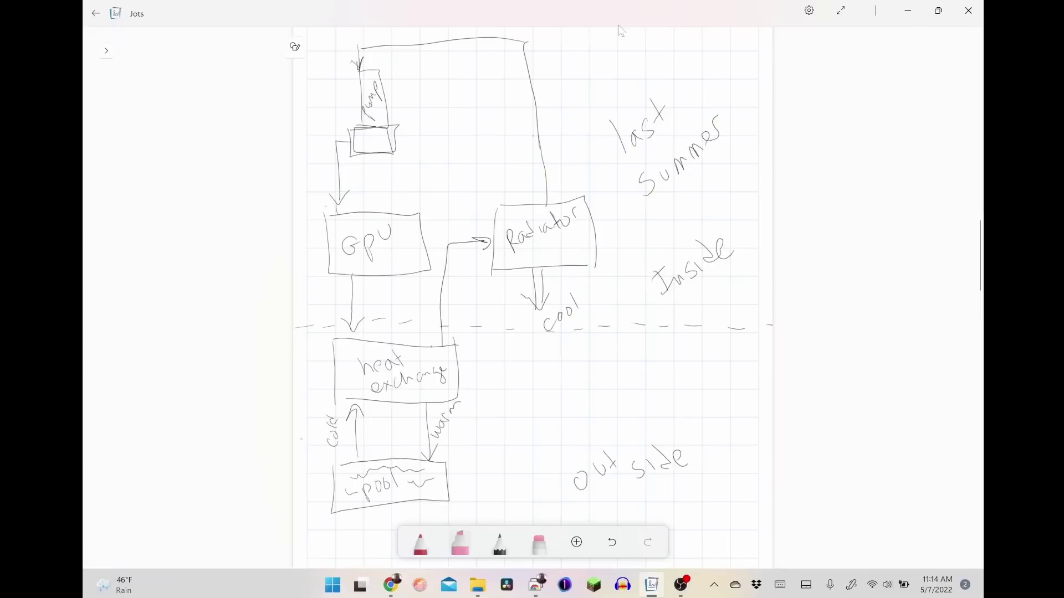
# Draw pink arrows from pump to GPU to heat exchanger, and between the heat exchanger and pool.
pyautogui.moveTo(357, 143)
pyautogui.mouseDown()
pyautogui.moveTo(324, 145)
pyautogui.moveTo(336, 209)
pyautogui.moveTo(350, 190)
pyautogui.mouseUp()
pyautogui.moveTo(349, 288); pyautogui.dragTo(350, 338)
pyautogui.moveTo(351, 338); pyautogui.dragTo(368, 320)
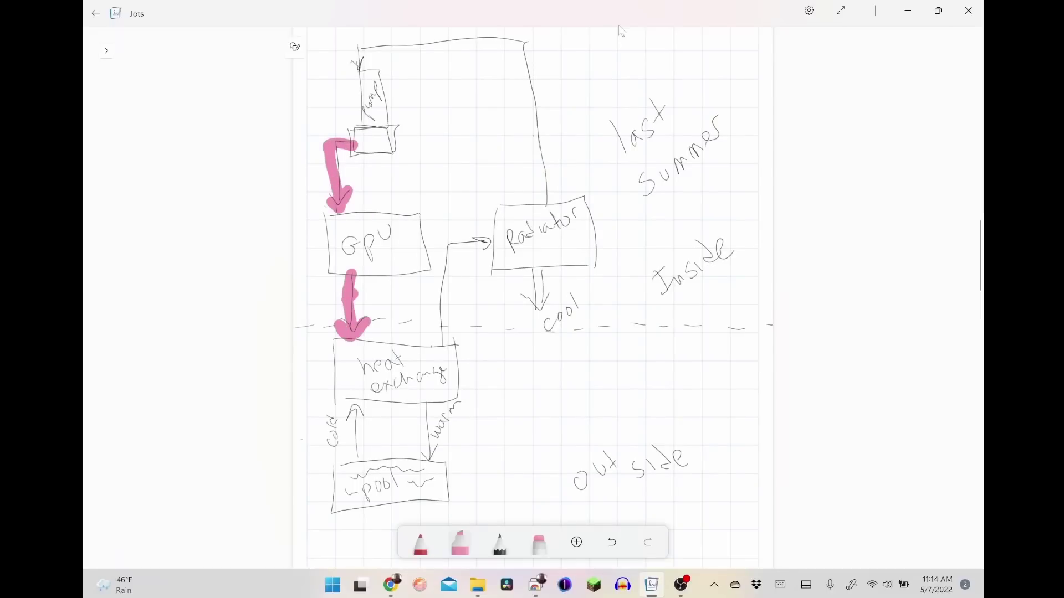
pyautogui.moveTo(363, 459); pyautogui.dragTo(354, 394)
pyautogui.moveTo(339, 427); pyautogui.dragTo(353, 395)
pyautogui.moveTo(353, 395)
pyautogui.mouseDown()
pyautogui.moveTo(368, 412)
pyautogui.moveTo(361, 450)
pyautogui.mouseUp()
pyautogui.moveTo(424, 398); pyautogui.dragTo(429, 460)
pyautogui.moveTo(413, 444)
pyautogui.mouseDown()
pyautogui.moveTo(430, 471)
pyautogui.moveTo(448, 443)
pyautogui.mouseUp()
# Trace heat exchanger to radiator, circle 'cool', mark beside Inside, and run the line up top.
pyautogui.moveTo(441, 350)
pyautogui.mouseDown()
pyautogui.moveTo(446, 239)
pyautogui.moveTo(498, 239)
pyautogui.moveTo(481, 252)
pyautogui.mouseUp()
pyautogui.moveTo(581, 286)
pyautogui.mouseDown()
pyautogui.moveTo(592, 352)
pyautogui.moveTo(554, 357)
pyautogui.moveTo(603, 300)
pyautogui.mouseUp()
pyautogui.moveTo(676, 308); pyautogui.dragTo(770, 237)
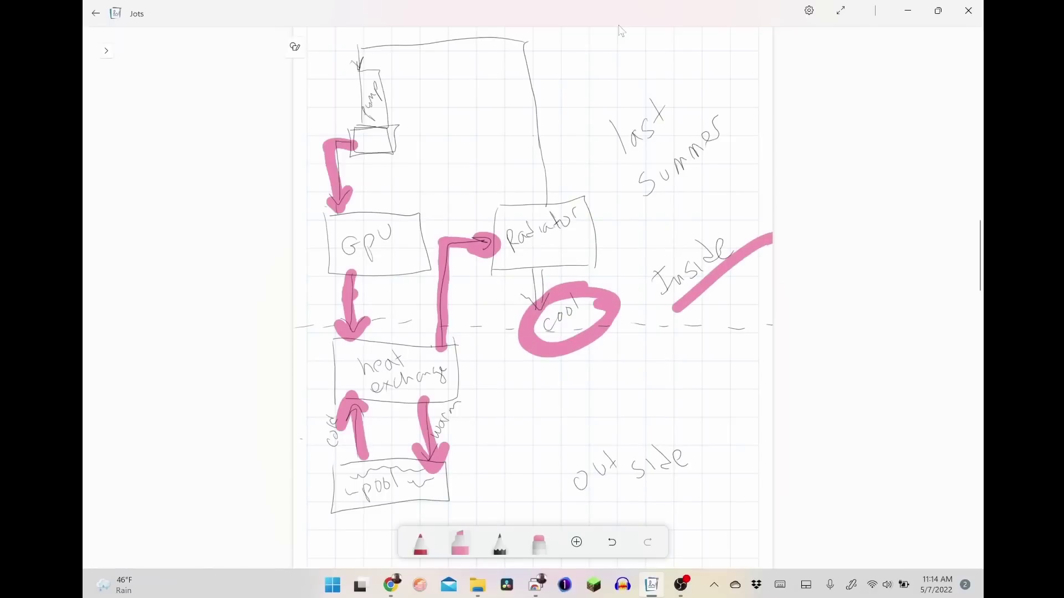
pyautogui.moveTo(545, 209)
pyautogui.mouseDown()
pyautogui.moveTo(519, 38)
pyautogui.moveTo(487, 53)
pyautogui.moveTo(399, 38)
pyautogui.moveTo(359, 69)
pyautogui.moveTo(374, 58)
pyautogui.mouseUp()
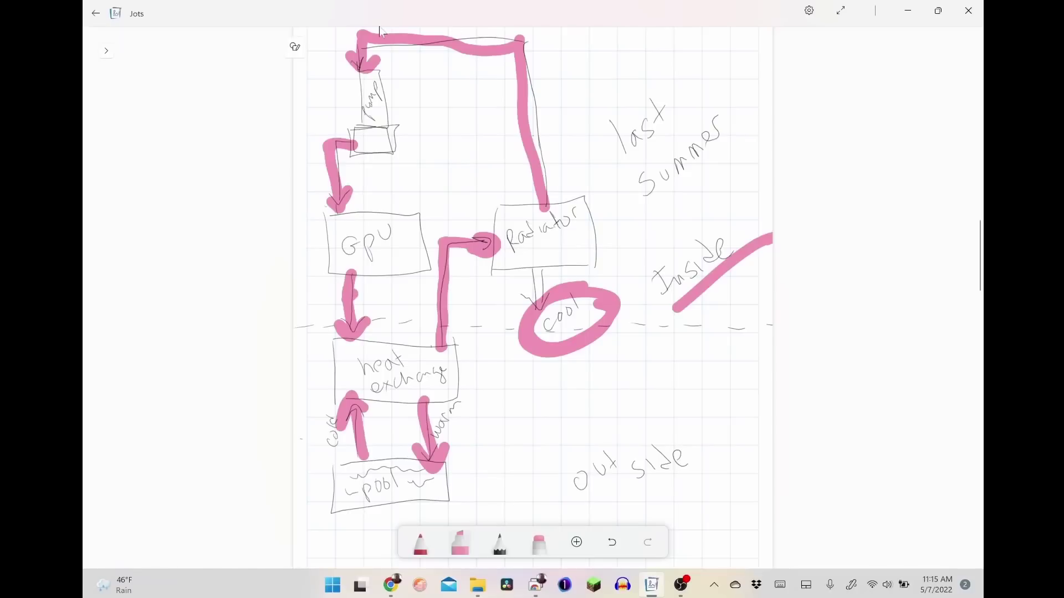
# Draw the pink top return line down into the pump box.
pyautogui.moveTo(363, 34)
pyautogui.mouseDown()
pyautogui.moveTo(424, 155)
pyautogui.moveTo(399, 56)
pyautogui.moveTo(333, 144)
pyautogui.mouseUp()
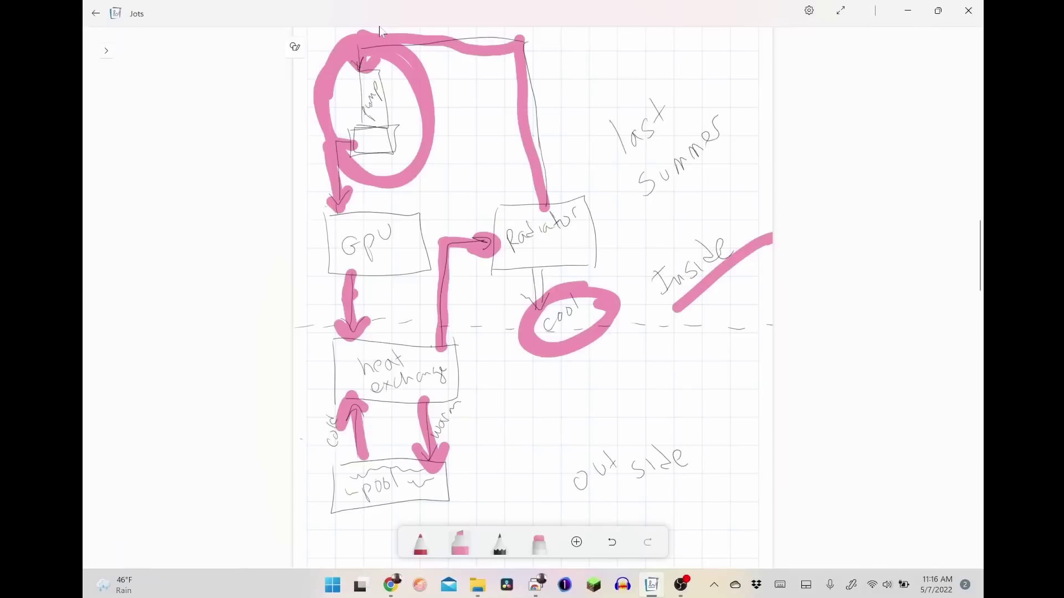
# On Plan B, draw pink arrows pump to GPU to heat exchanger, and between the heat exchanger and pool.
pyautogui.scroll(-10, 379, 32)
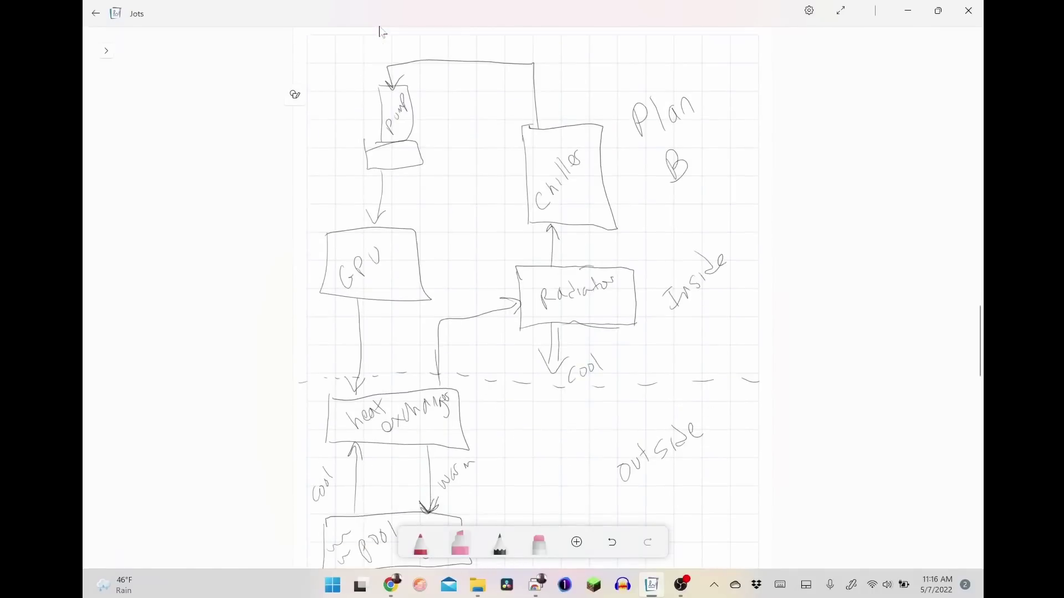
pyautogui.moveTo(375, 145)
pyautogui.mouseDown()
pyautogui.moveTo(375, 213)
pyautogui.moveTo(387, 206)
pyautogui.mouseUp()
pyautogui.moveTo(353, 280)
pyautogui.mouseDown()
pyautogui.moveTo(355, 379)
pyautogui.moveTo(371, 360)
pyautogui.mouseUp()
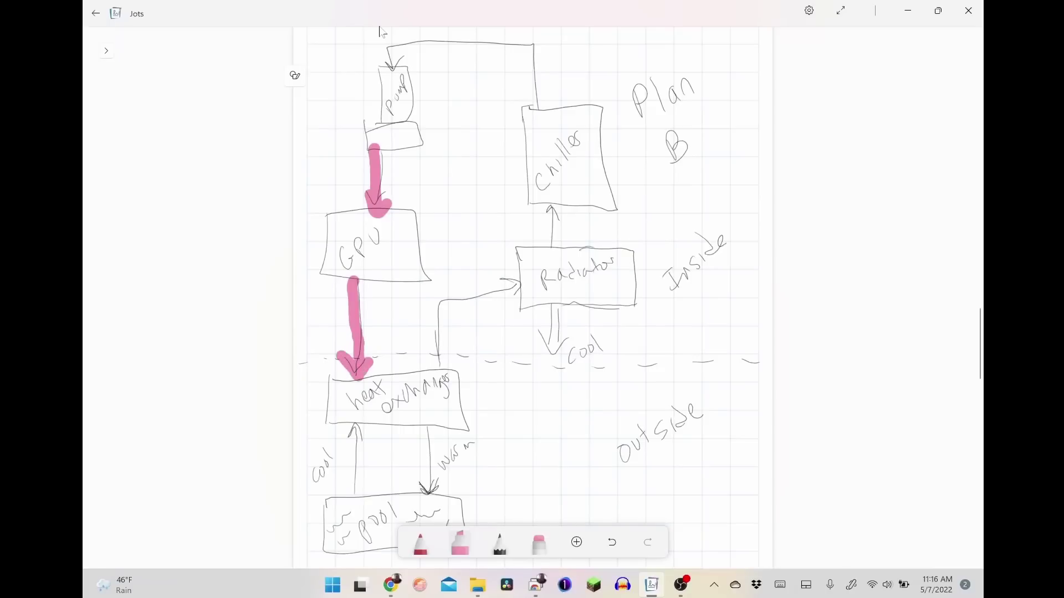
pyautogui.moveTo(358, 505); pyautogui.dragTo(361, 417)
pyautogui.moveTo(348, 439); pyautogui.dragTo(363, 419)
pyautogui.moveTo(363, 418); pyautogui.dragTo(372, 440)
pyautogui.moveTo(430, 419); pyautogui.dragTo(441, 505)
pyautogui.moveTo(440, 505); pyautogui.dragTo(446, 475)
# Draw pink flow from heat exchanger to Radiator, circle 'cool', then through the Chiller back to the pump.
pyautogui.moveTo(441, 374)
pyautogui.mouseDown()
pyautogui.moveTo(434, 304)
pyautogui.moveTo(523, 292)
pyautogui.mouseUp()
pyautogui.moveTo(524, 291); pyautogui.dragTo(505, 308)
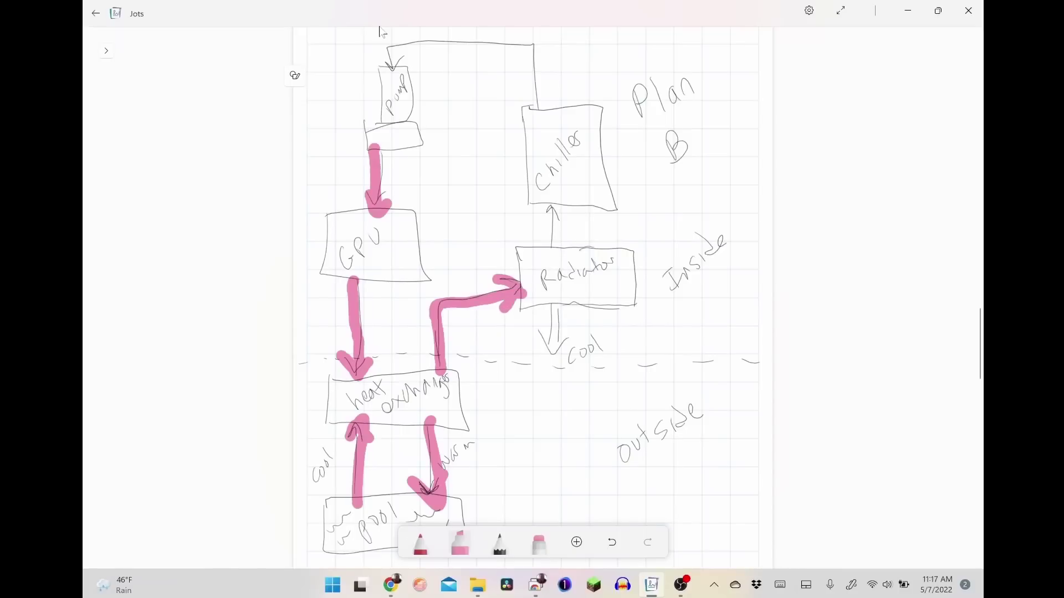
pyautogui.moveTo(592, 330); pyautogui.dragTo(620, 318)
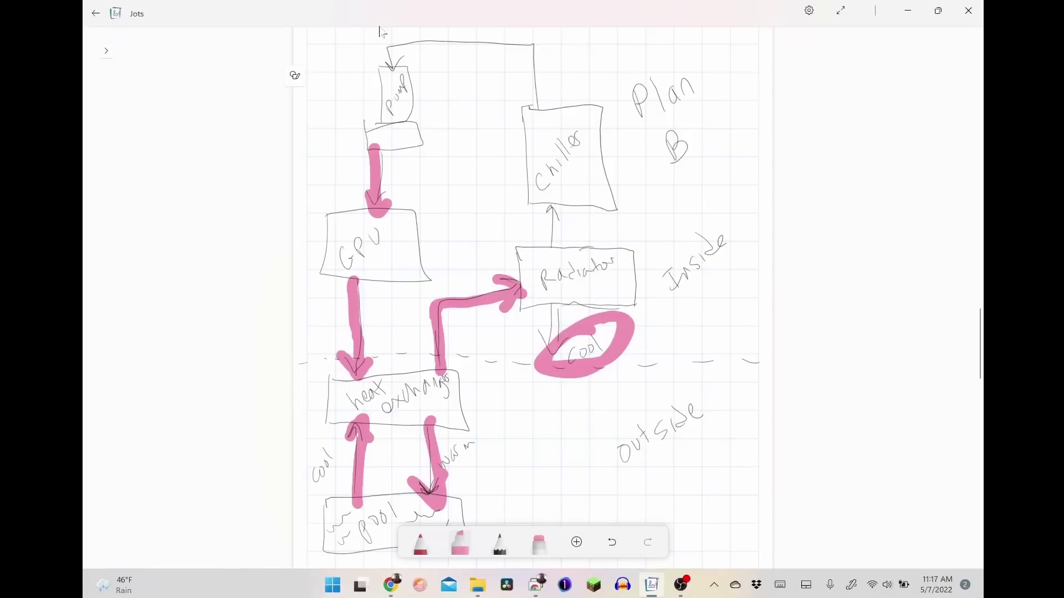
pyautogui.moveTo(549, 255)
pyautogui.mouseDown()
pyautogui.moveTo(545, 222)
pyautogui.moveTo(569, 223)
pyautogui.mouseUp()
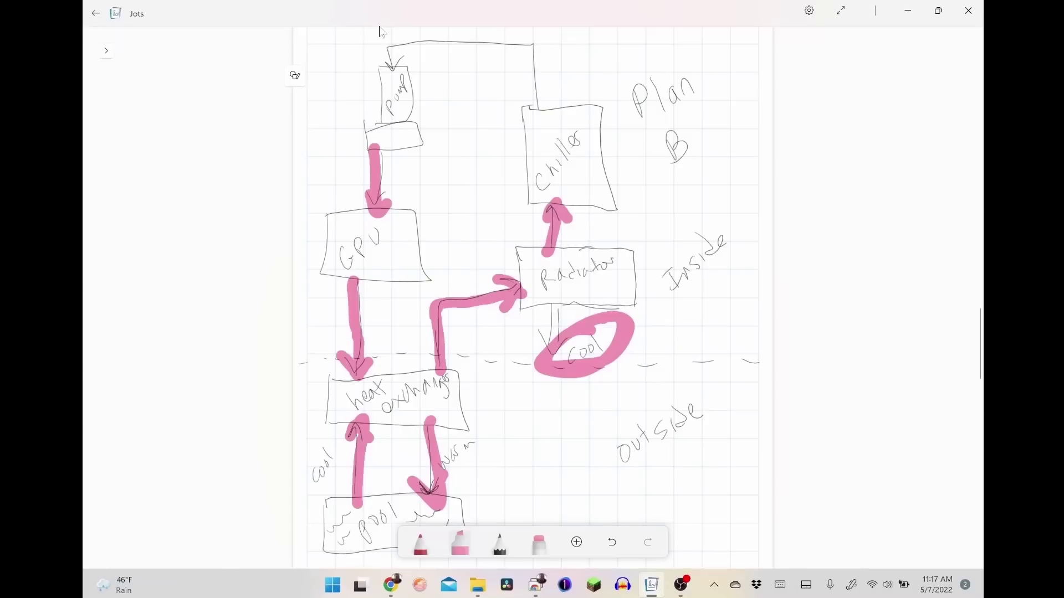
pyautogui.moveTo(536, 101)
pyautogui.mouseDown()
pyautogui.moveTo(390, 65)
pyautogui.moveTo(409, 68)
pyautogui.mouseUp()
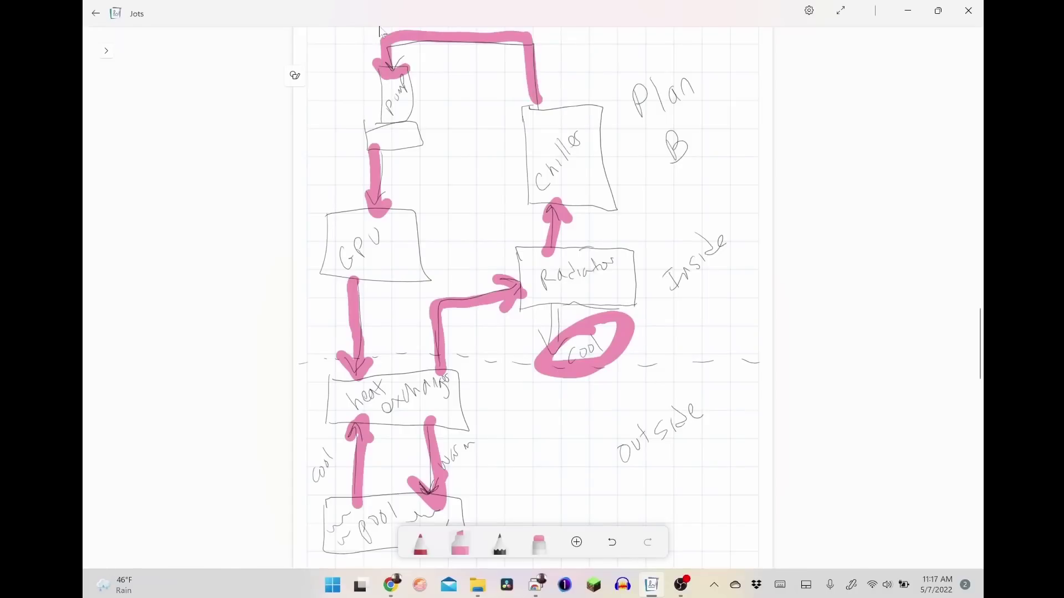